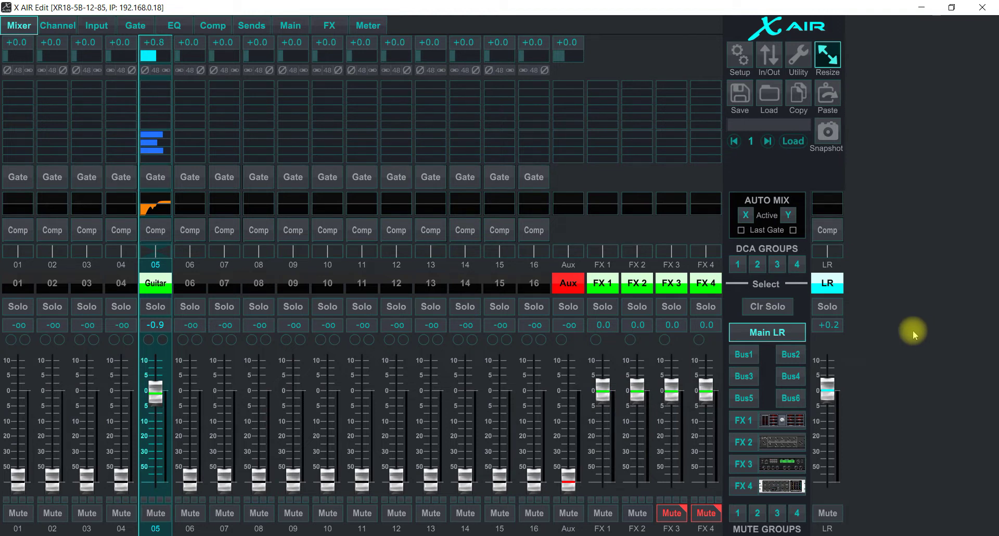
# Step: Start the Studio One song playing, restart it, and return to X AIR Edit while it plays
pyautogui.click(815, 528)
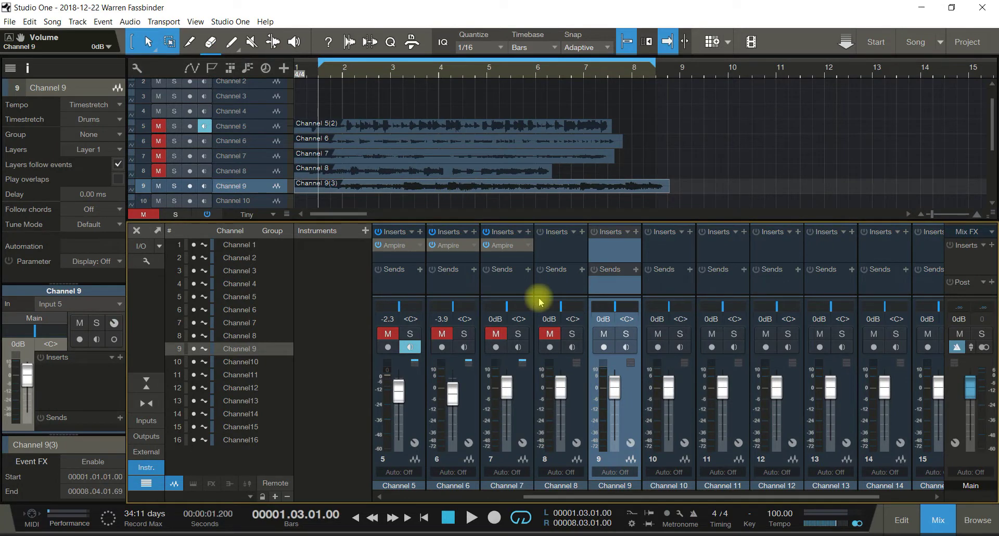
pyautogui.click(472, 518)
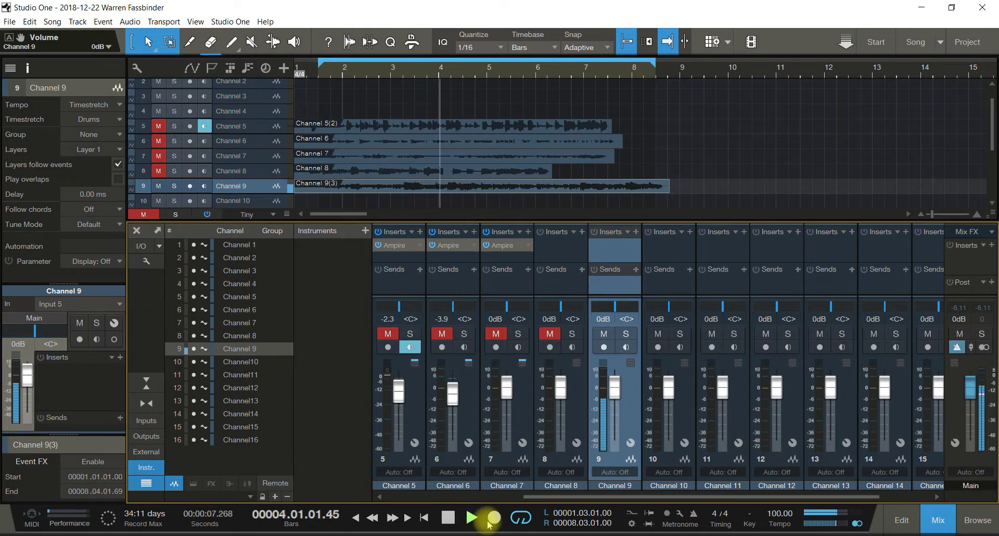
pyautogui.click(448, 517)
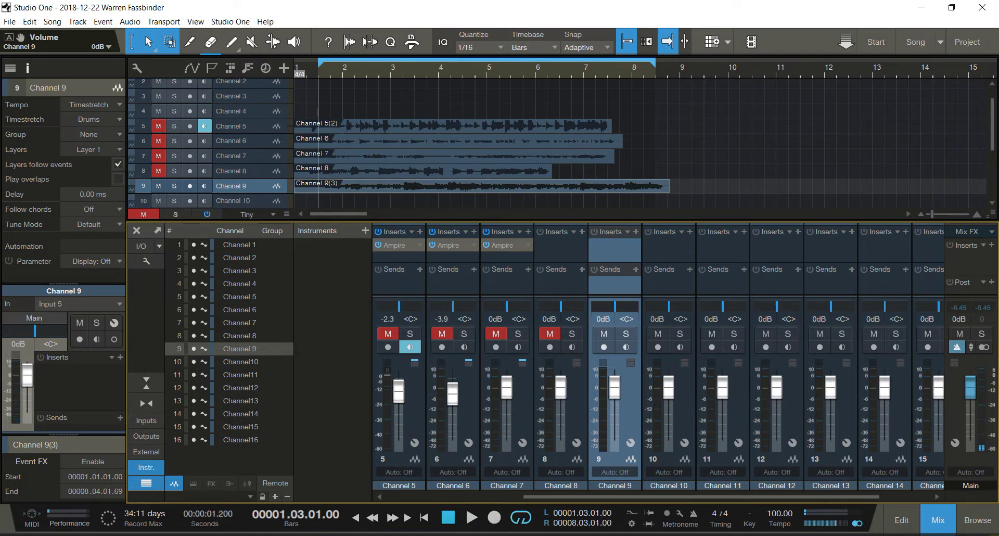
pyautogui.hotkey('alt', 'Tab')
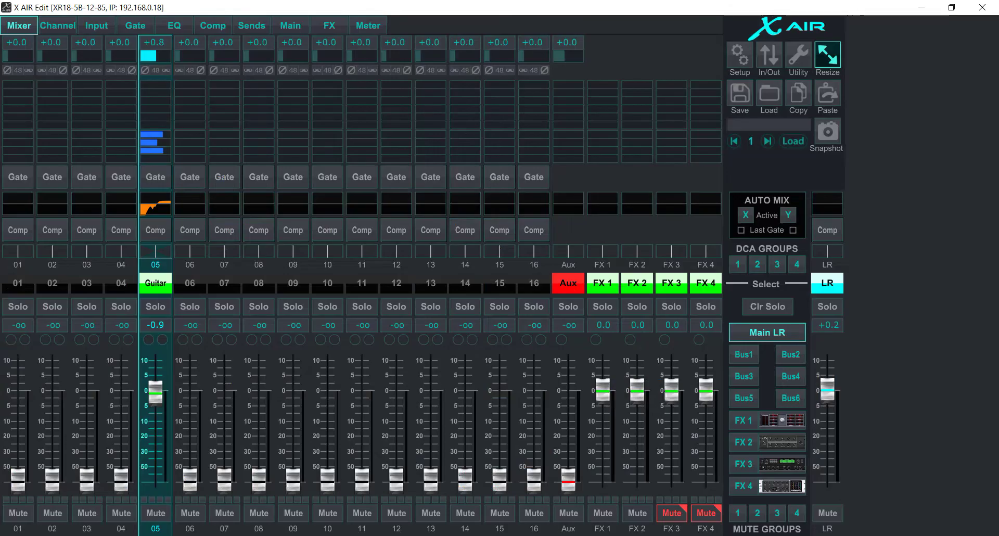
pyautogui.hotkey('alt', 'Tab')
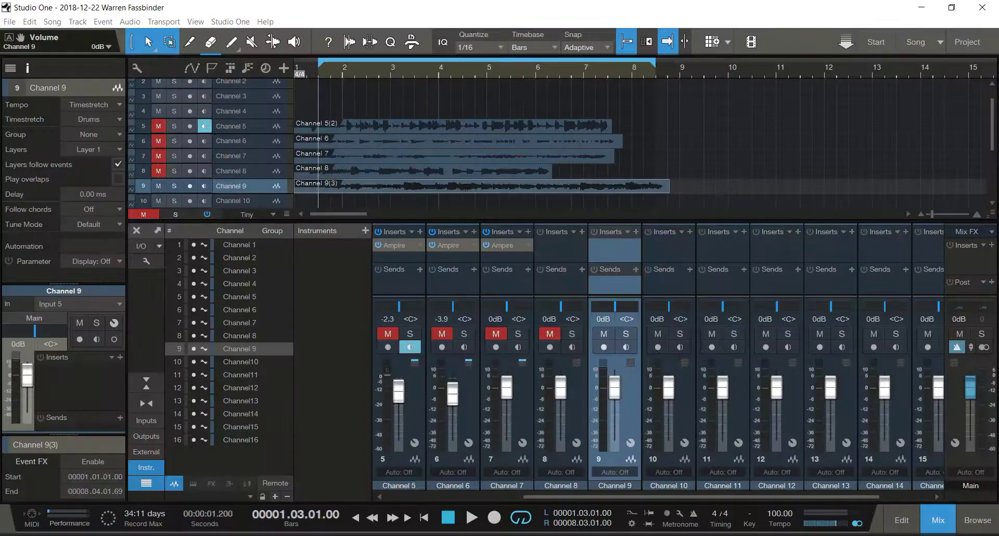
pyautogui.click(470, 518)
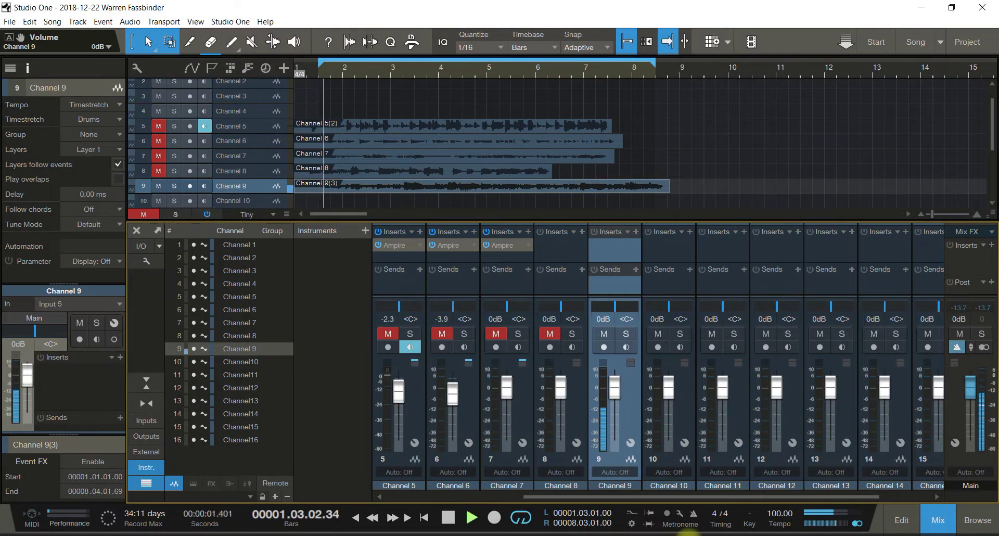
pyautogui.hotkey('alt', 'Tab')
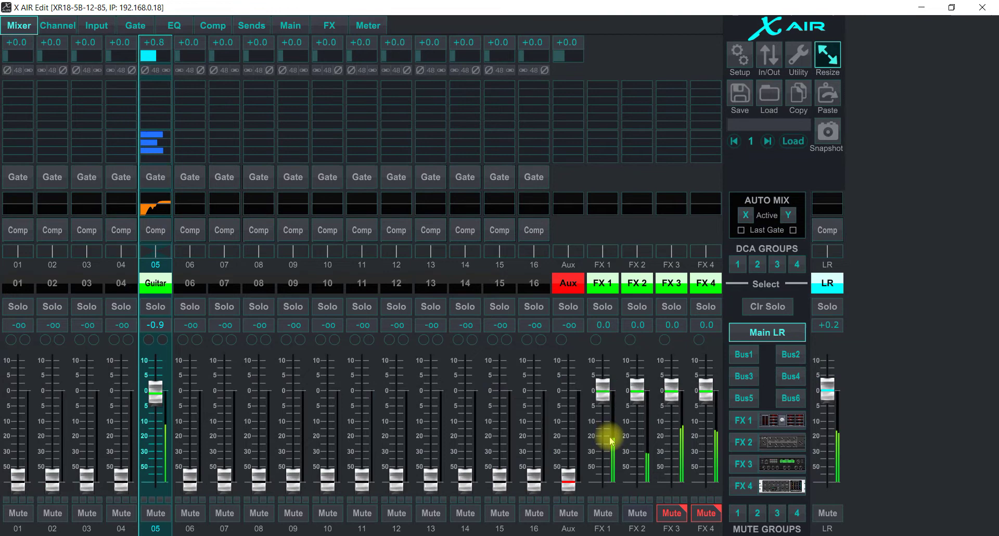
# Step: Mute the FX 1 and FX 2 returns
pyautogui.click(637, 514)
pyautogui.click(607, 514)
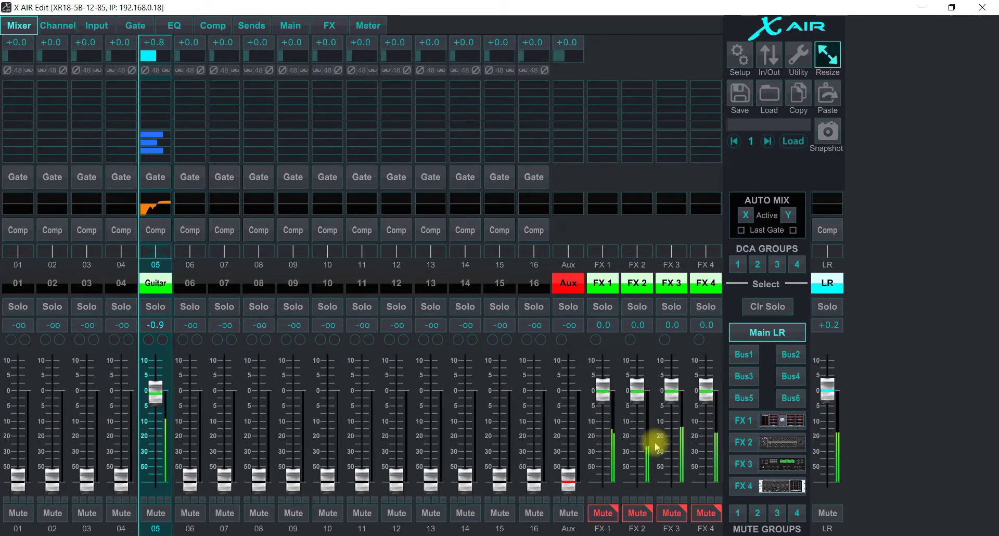
pyautogui.click(156, 514)
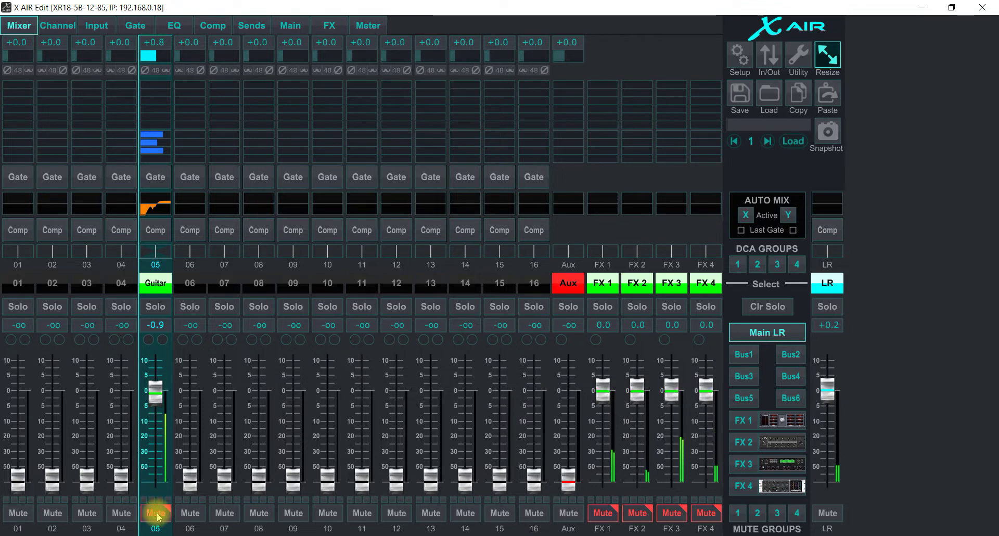
# Step: Unmute main LR and bring its fader back up near 0 dB
pyautogui.click(827, 513)
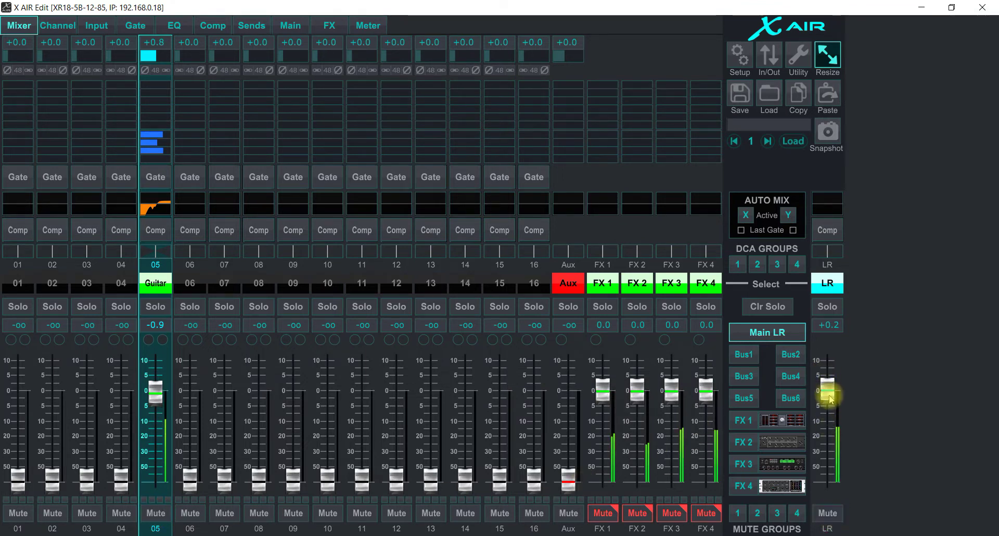
pyautogui.moveTo(828, 392); pyautogui.dragTo(828, 417)
pyautogui.moveTo(828, 450); pyautogui.dragTo(828, 396)
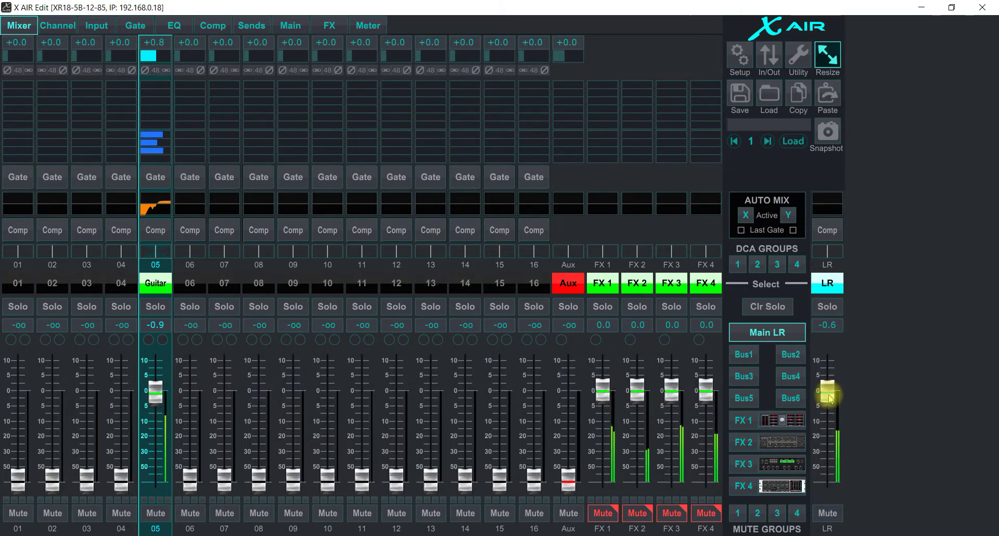
# Step: Set the Guitar fader to -0.6 dB and cut its HiMid EQ band to -4.00 dB at 570.2 Hz
pyautogui.moveTo(155, 393)
pyautogui.mouseDown()
pyautogui.moveTo(154, 465)
pyautogui.moveTo(159, 401)
pyautogui.mouseUp()
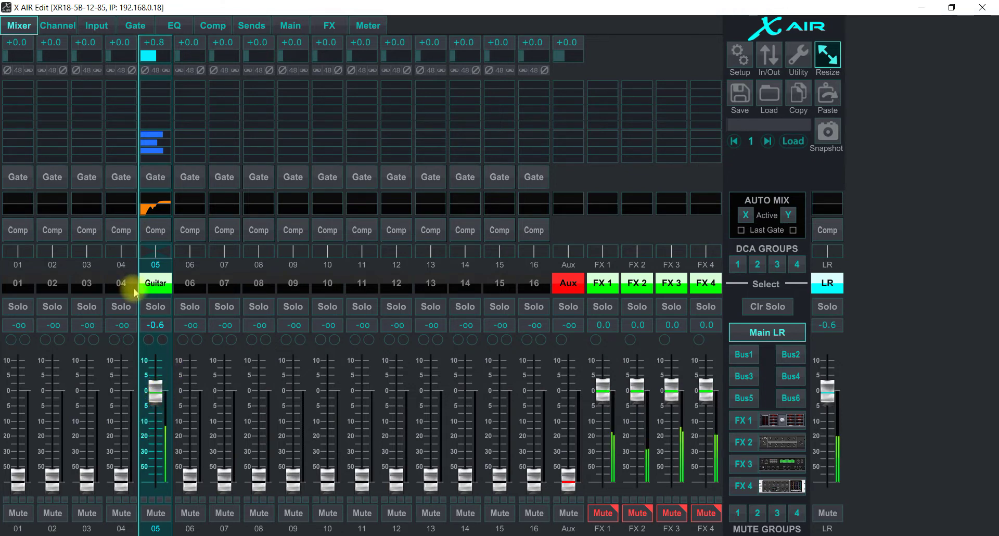
pyautogui.click(172, 25)
pyautogui.moveTo(324, 59)
pyautogui.mouseDown()
pyautogui.moveTo(315, 4)
pyautogui.moveTo(317, 82)
pyautogui.moveTo(316, 60)
pyautogui.mouseUp()
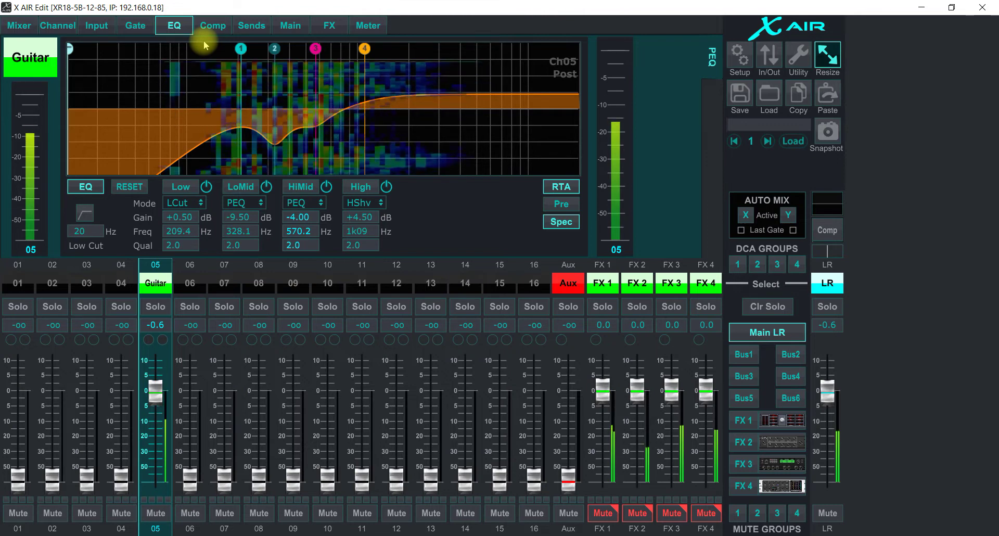
# Step: Unmute the FX 1, FX 2 and FX 3 returns and show the FX 1 send levels on the faders
pyautogui.click(603, 514)
pyautogui.click(645, 514)
pyautogui.click(670, 514)
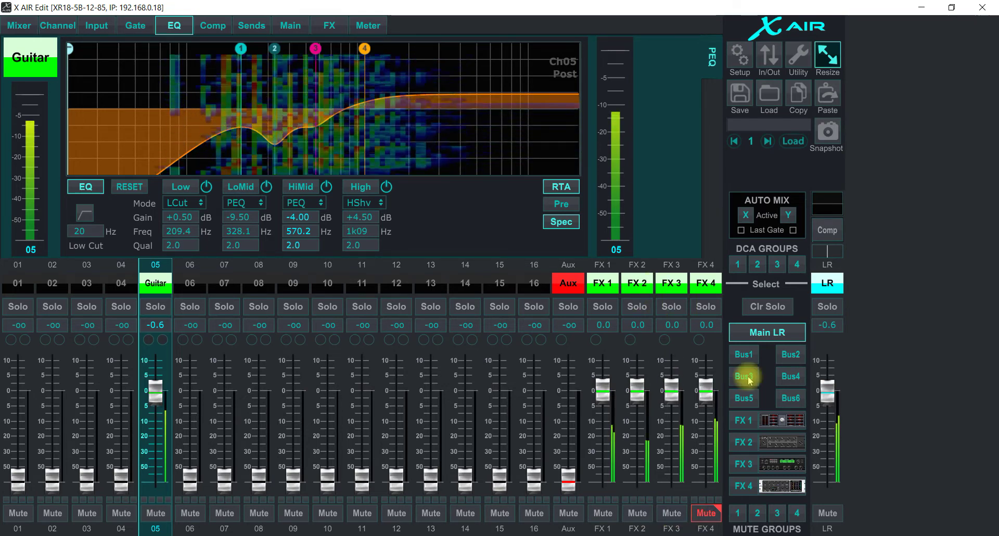
pyautogui.click(748, 426)
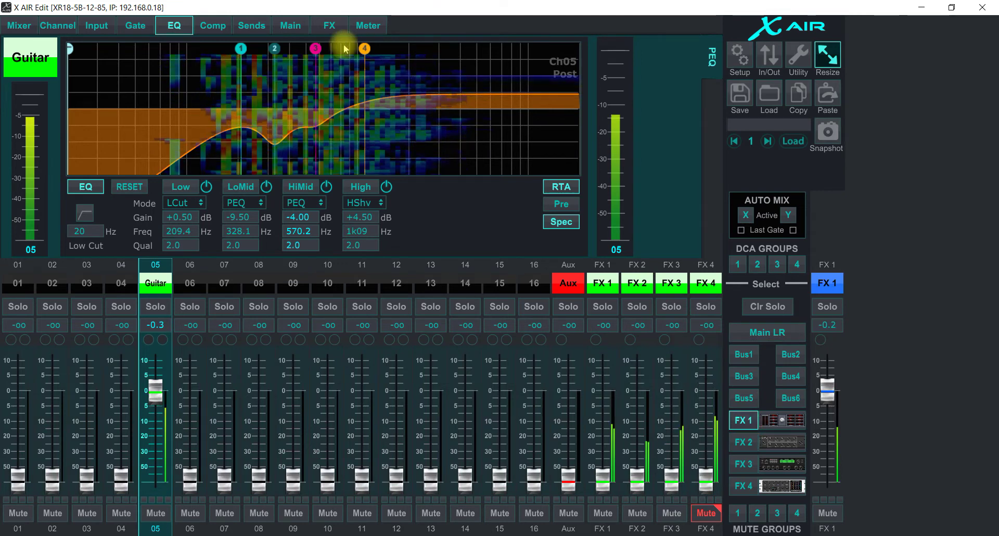
# Step: Open the FX rack overview and set the Guitar's FX 2 send to -3.0 dB
pyautogui.click(335, 28)
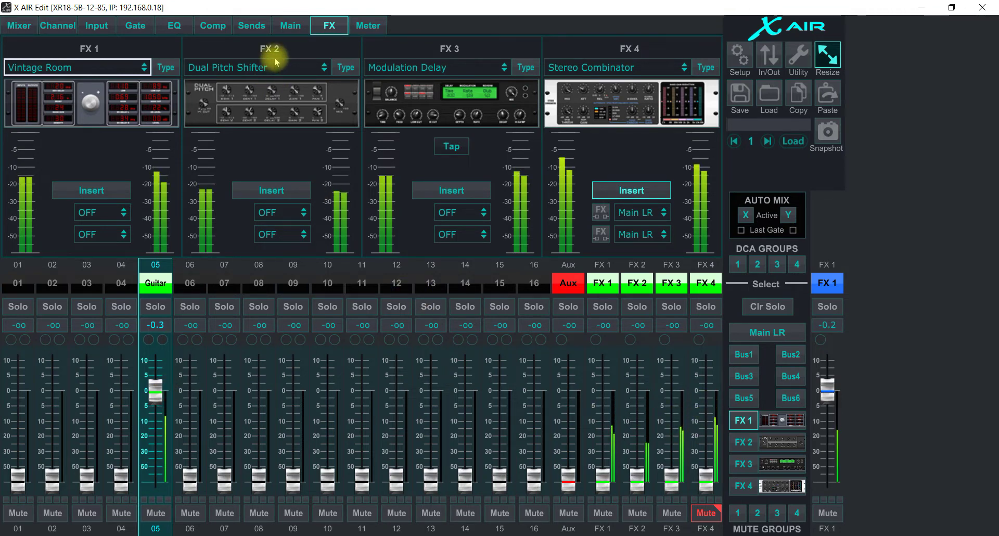
pyautogui.click(744, 442)
pyautogui.moveTo(152, 412); pyautogui.dragTo(155, 356)
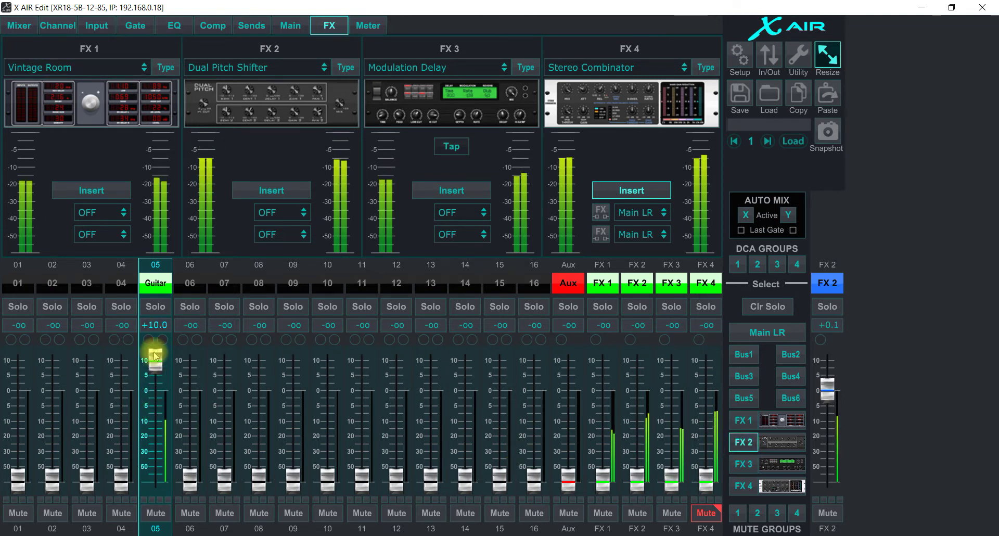
pyautogui.moveTo(156, 356); pyautogui.dragTo(157, 406)
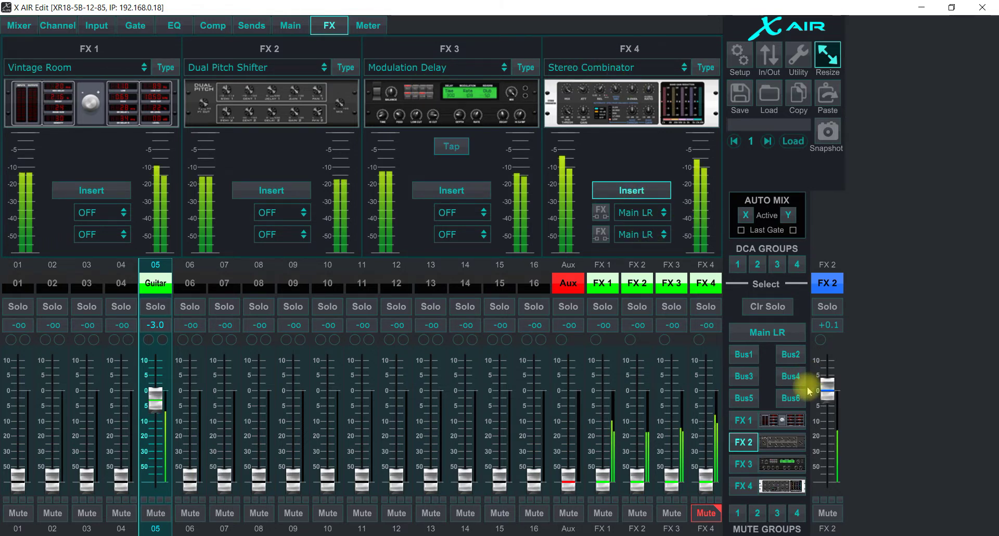
# Step: Check the Bus and FX 1 sends, lower the FX 1 master to +0.9, and return to main LR
pyautogui.click(744, 353)
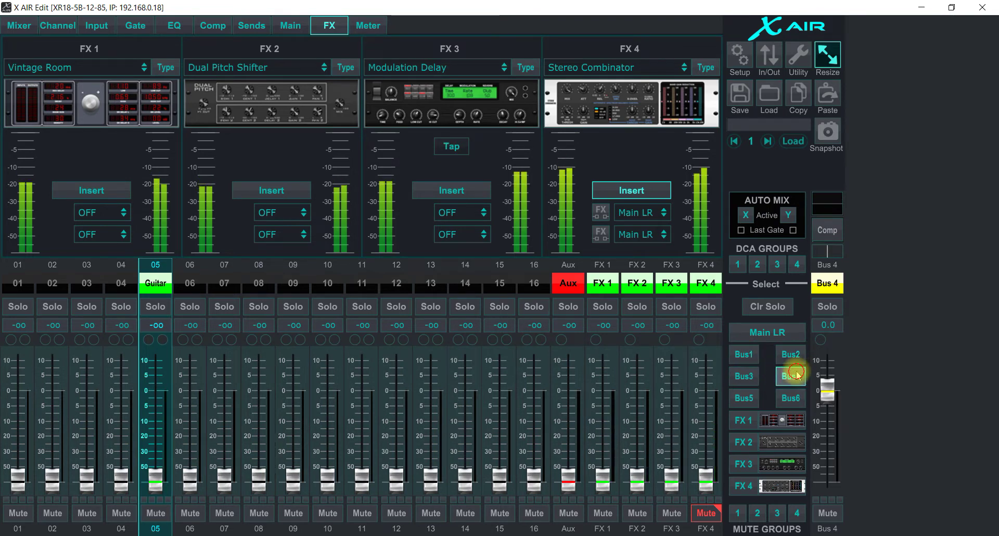
pyautogui.click(779, 395)
pyautogui.click(743, 420)
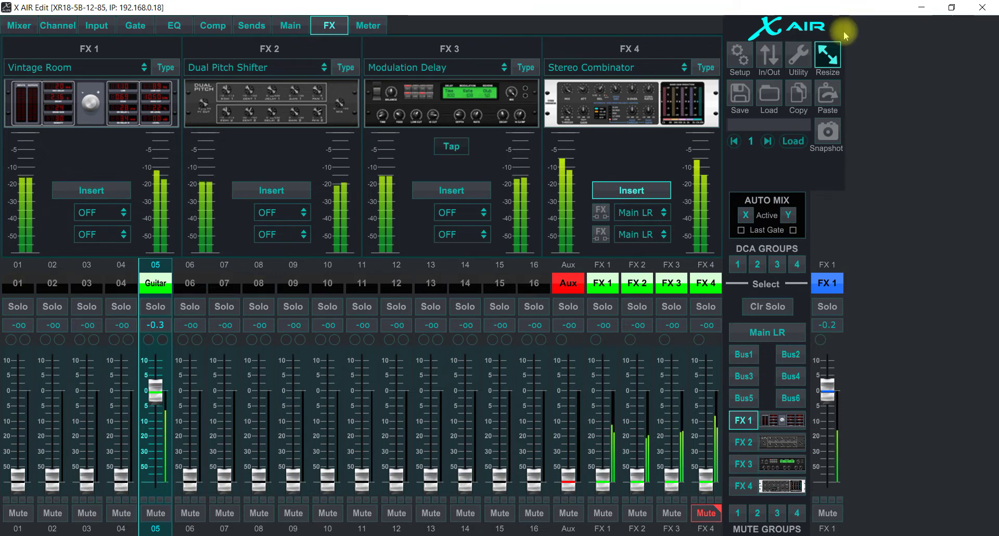
pyautogui.moveTo(828, 389)
pyautogui.mouseDown()
pyautogui.moveTo(827, 424)
pyautogui.moveTo(827, 383)
pyautogui.moveTo(828, 406)
pyautogui.mouseUp()
pyautogui.click(771, 333)
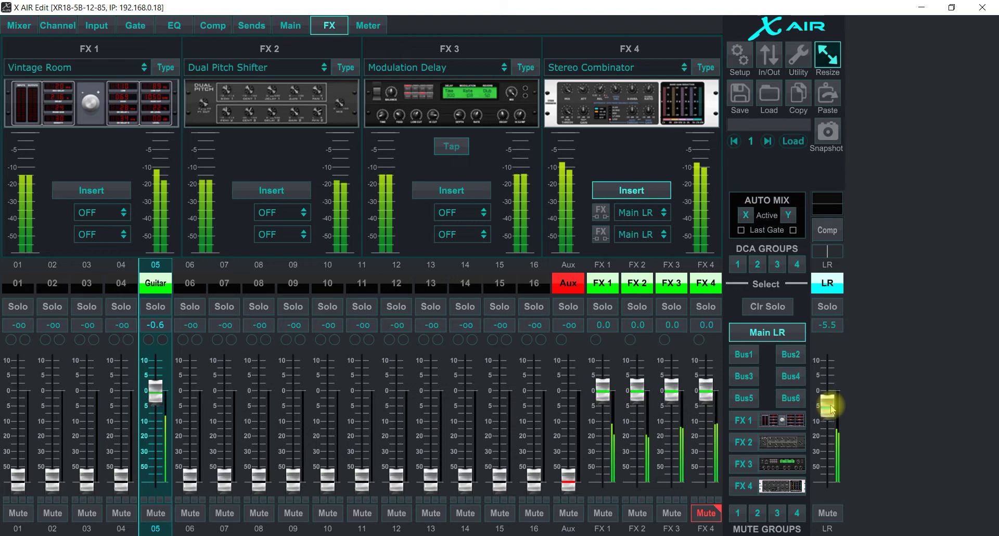
pyautogui.click(769, 55)
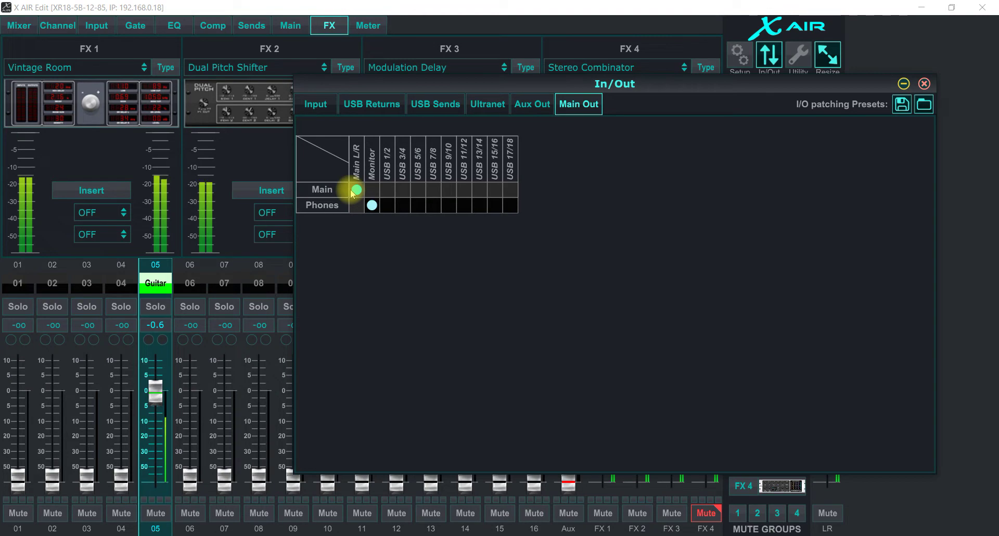
pyautogui.click(428, 105)
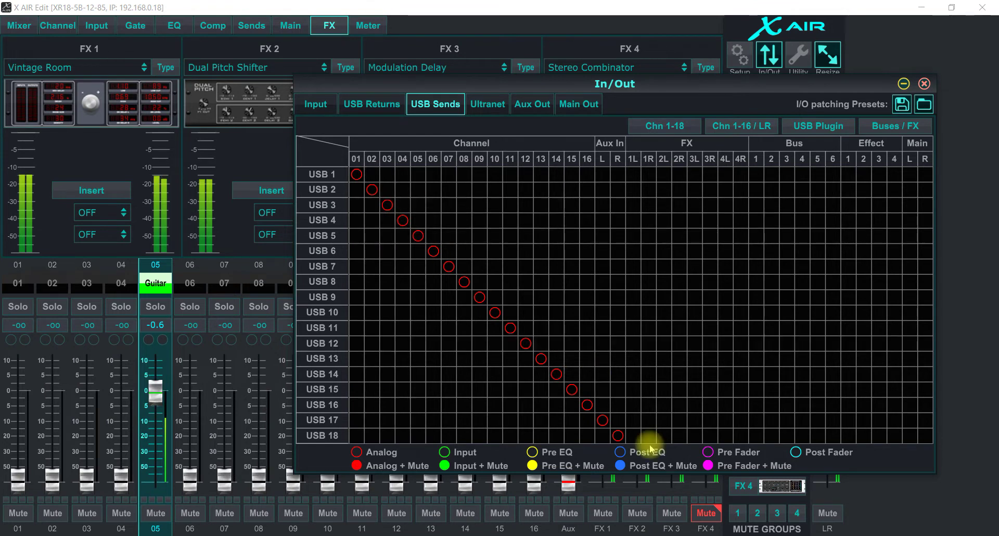
pyautogui.click(375, 106)
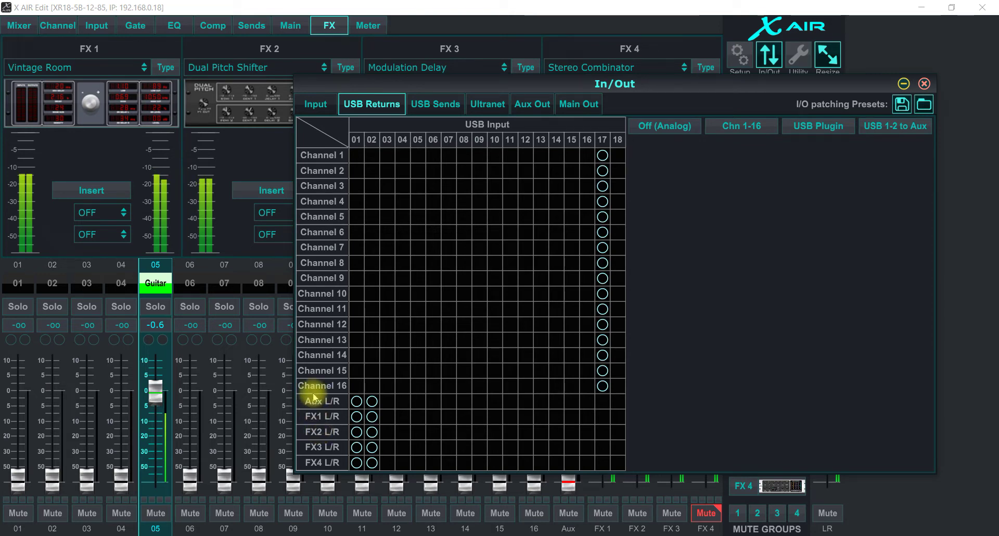
pyautogui.click(318, 105)
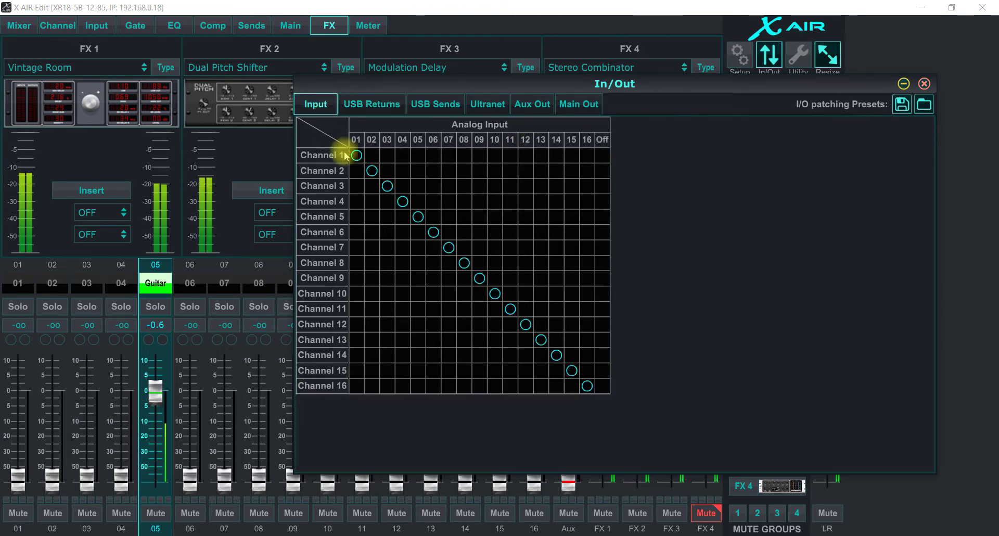
pyautogui.click(925, 84)
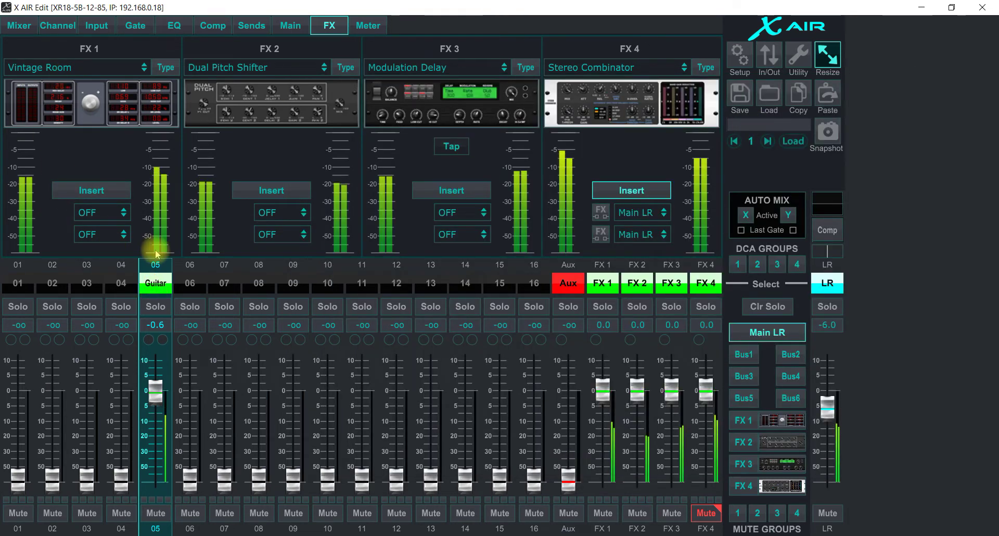
# Step: Open the Guitar channel's Input page and keep USB 17 as its USB return
pyautogui.click(19, 25)
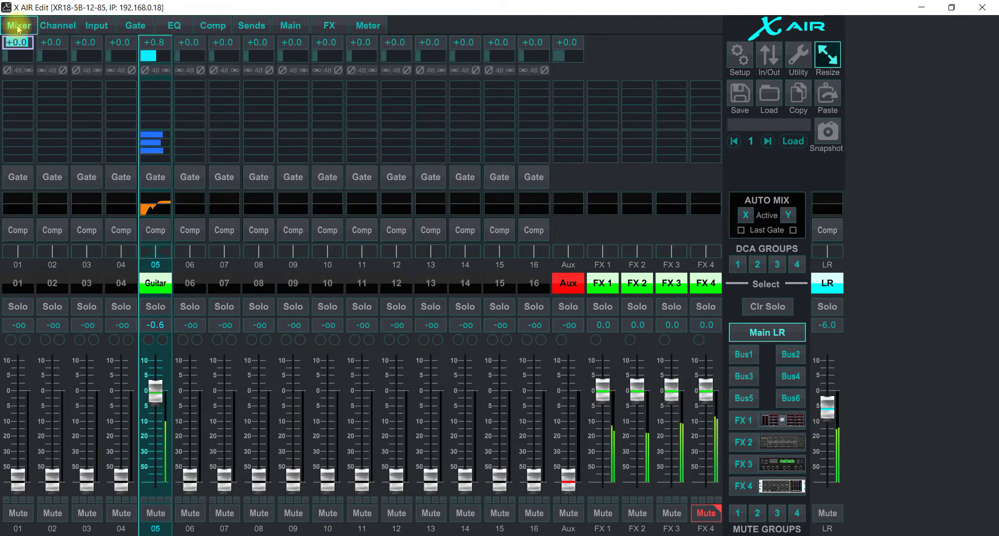
pyautogui.click(95, 26)
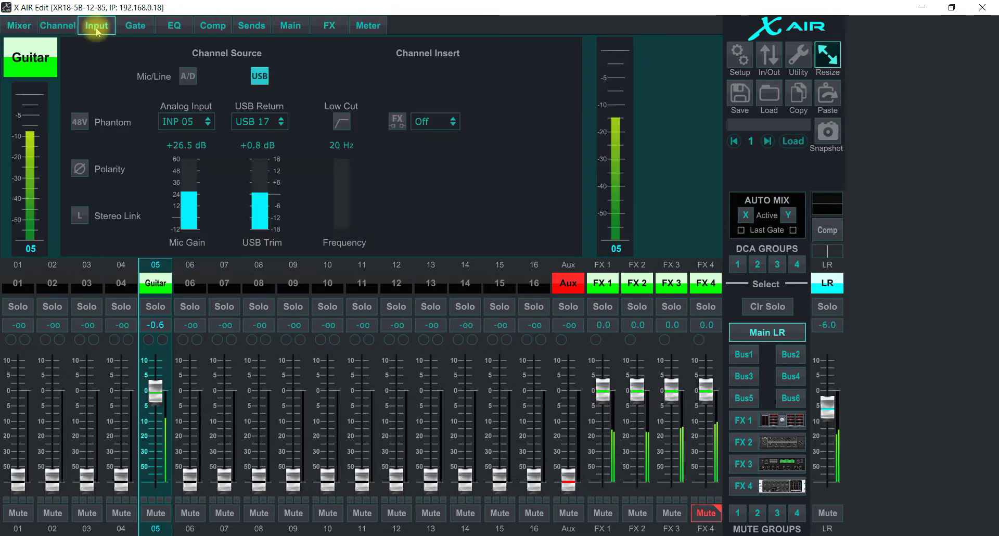
pyautogui.click(261, 123)
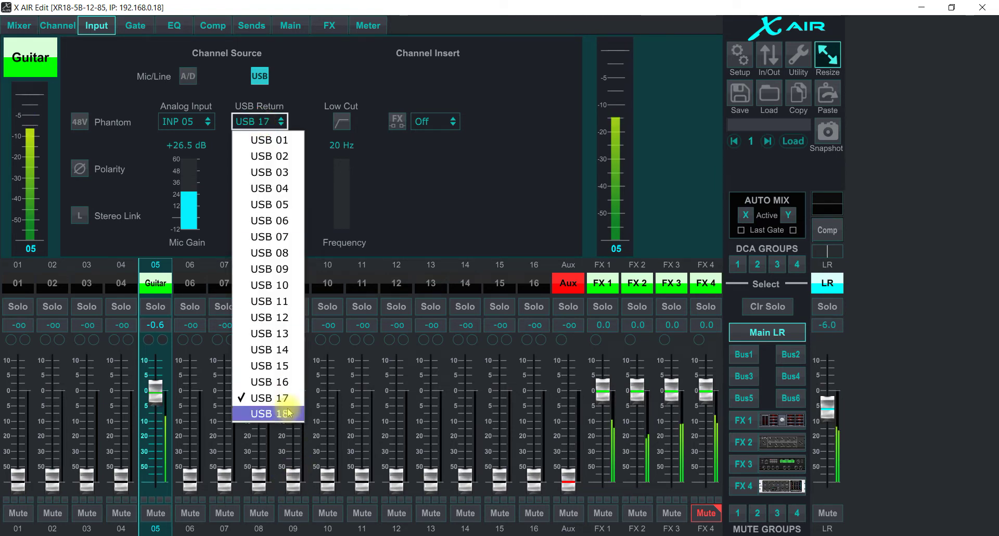
pyautogui.click(478, 132)
# Step: Check the USB returns routing in the In/Out patching window, then close it
pyautogui.click(769, 55)
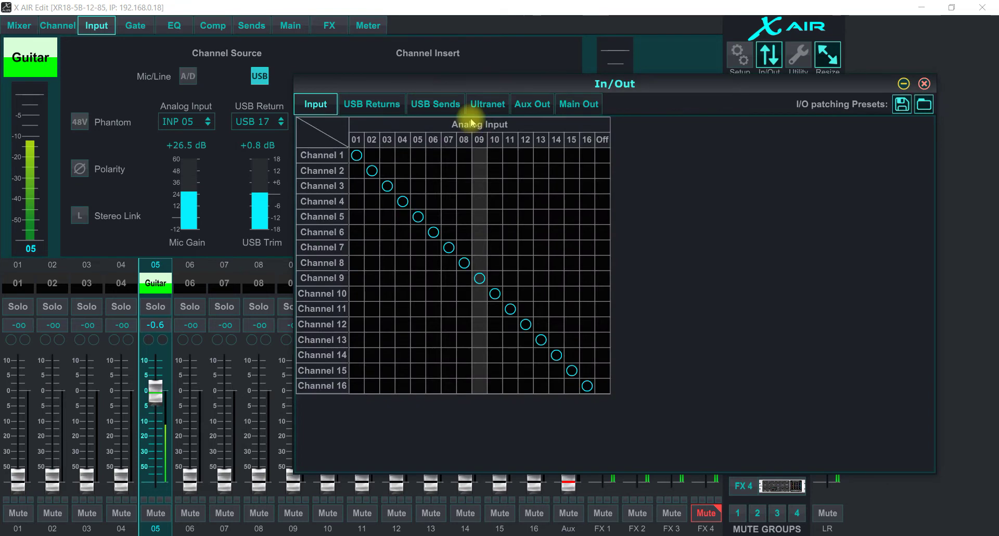
pyautogui.click(437, 104)
pyautogui.click(373, 104)
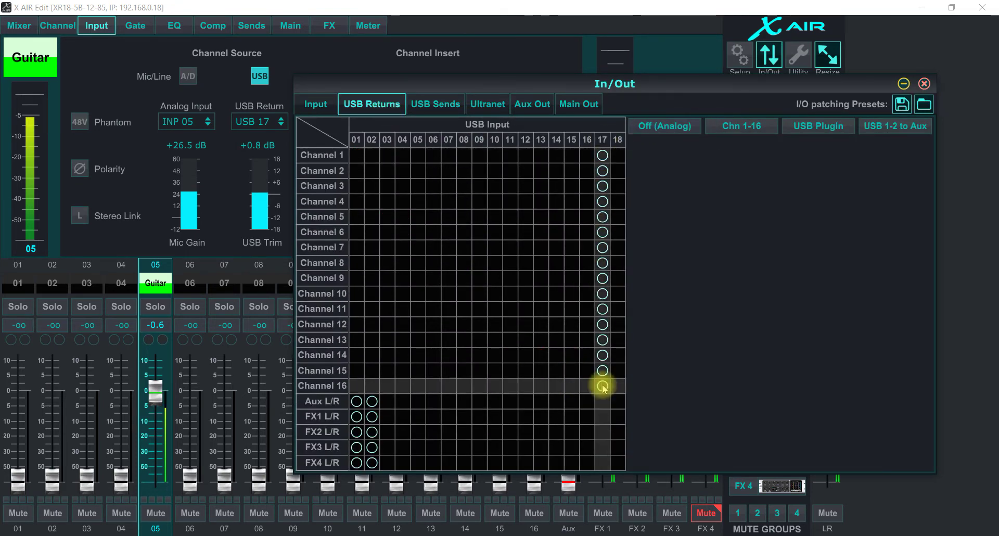
pyautogui.click(924, 83)
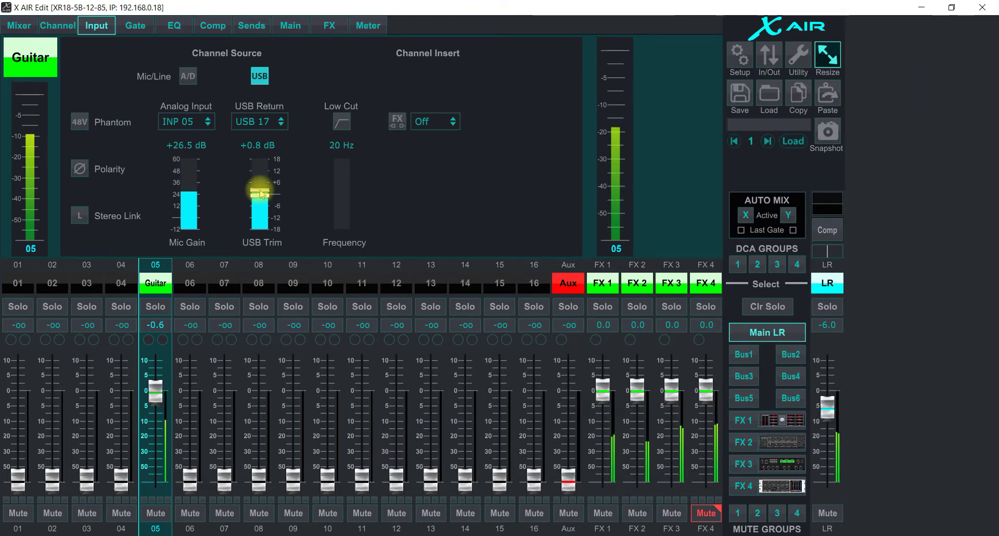
# Step: Set the Guitar's USB trim to +0.3 dB and mute the FX 1, FX 2 and FX 3 returns
pyautogui.moveTo(261, 190)
pyautogui.mouseDown()
pyautogui.moveTo(266, 117)
pyautogui.moveTo(264, 195)
pyautogui.mouseUp()
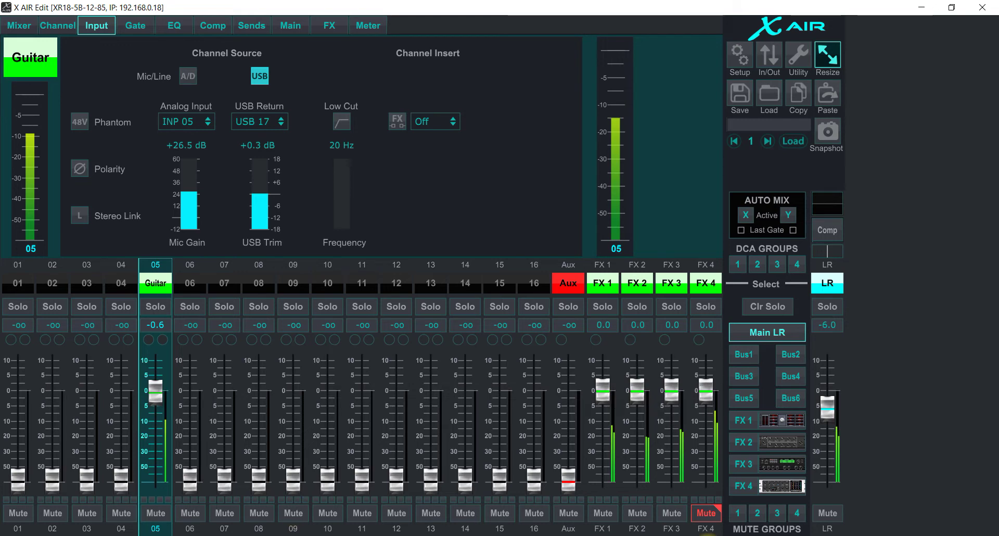
pyautogui.click(602, 513)
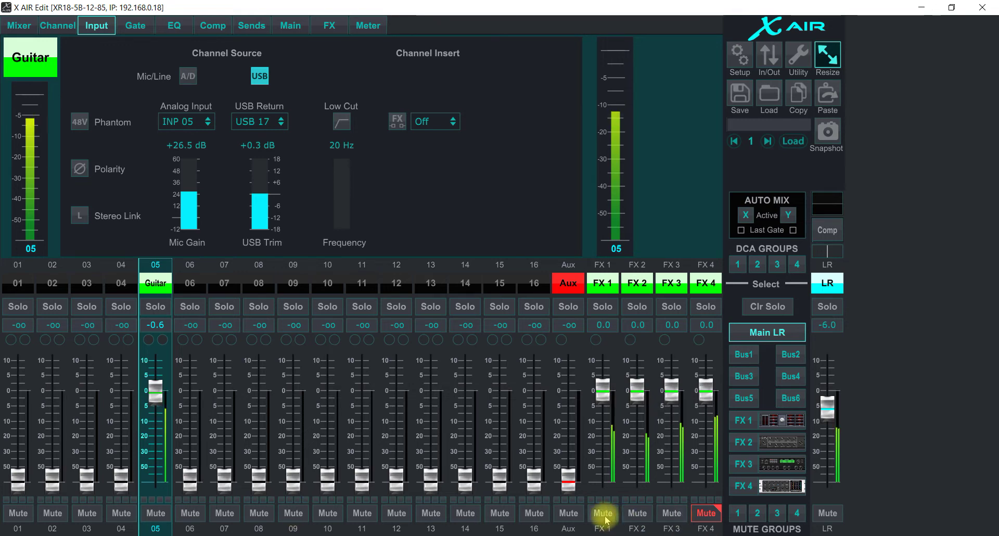
pyautogui.click(631, 514)
pyautogui.click(669, 513)
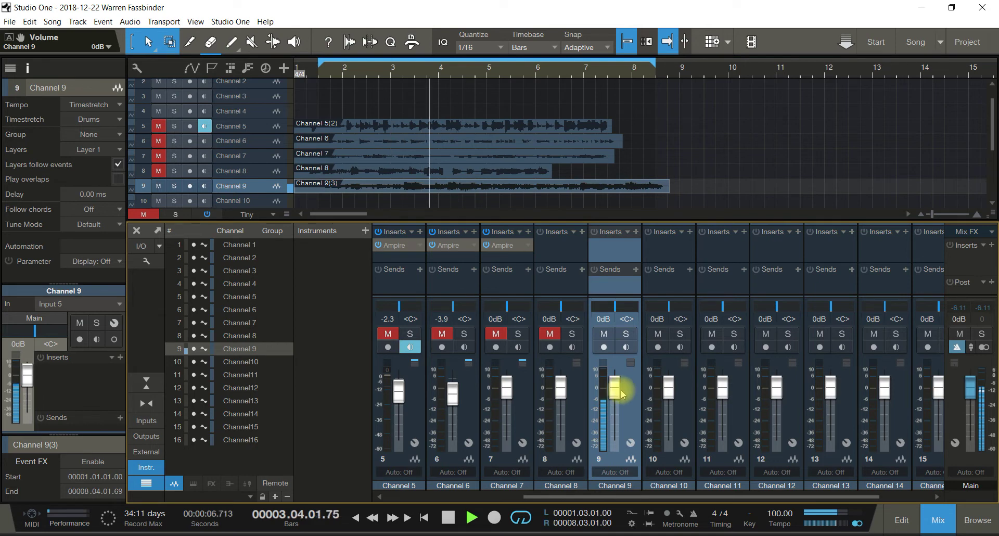
# Step: Set Channel 9 to -1.0 dB and Main to +0.2, then insert Ampire on its default preset
pyautogui.moveTo(615, 391); pyautogui.dragTo(647, 391)
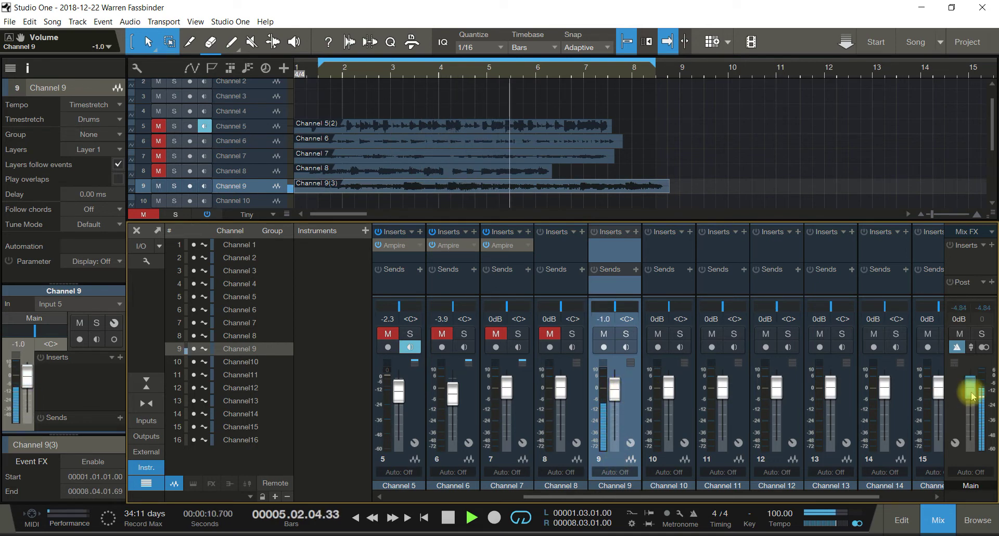
pyautogui.moveTo(971, 394); pyautogui.dragTo(971, 392)
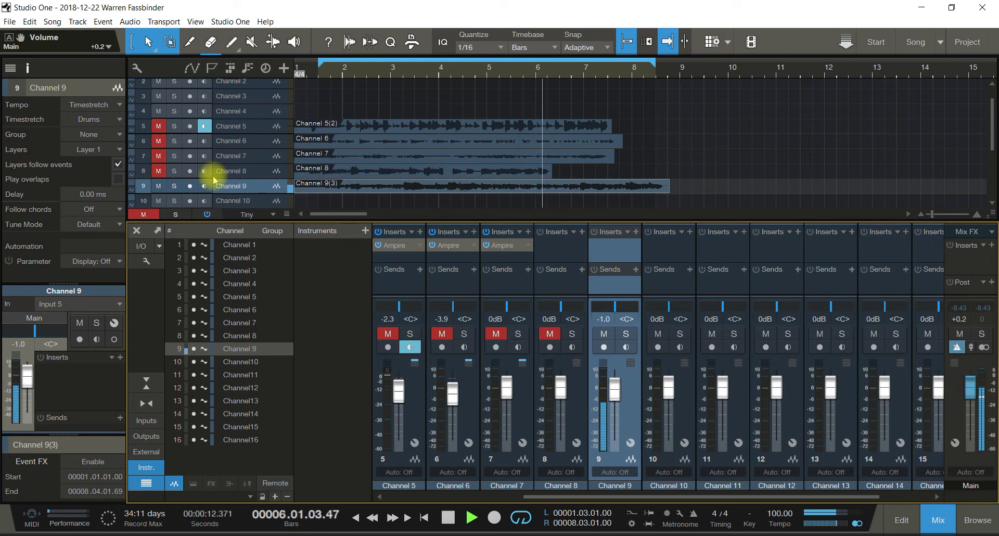
pyautogui.click(258, 187)
pyautogui.click(115, 357)
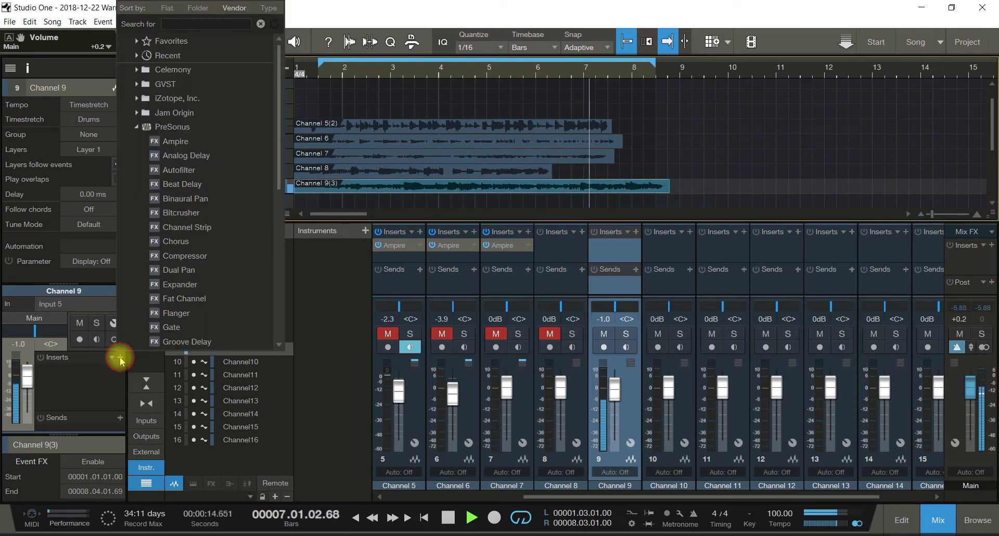
pyautogui.click(181, 141)
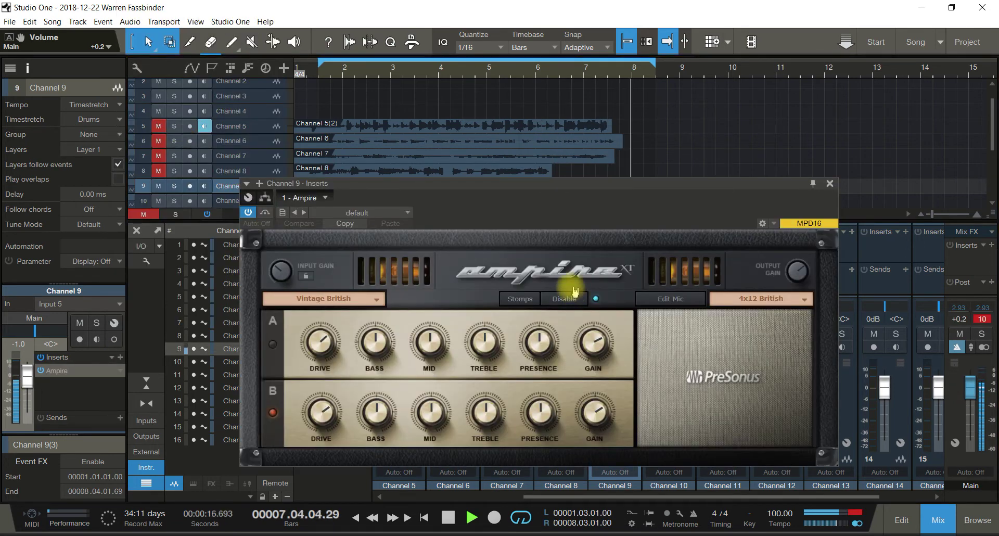
pyautogui.click(361, 213)
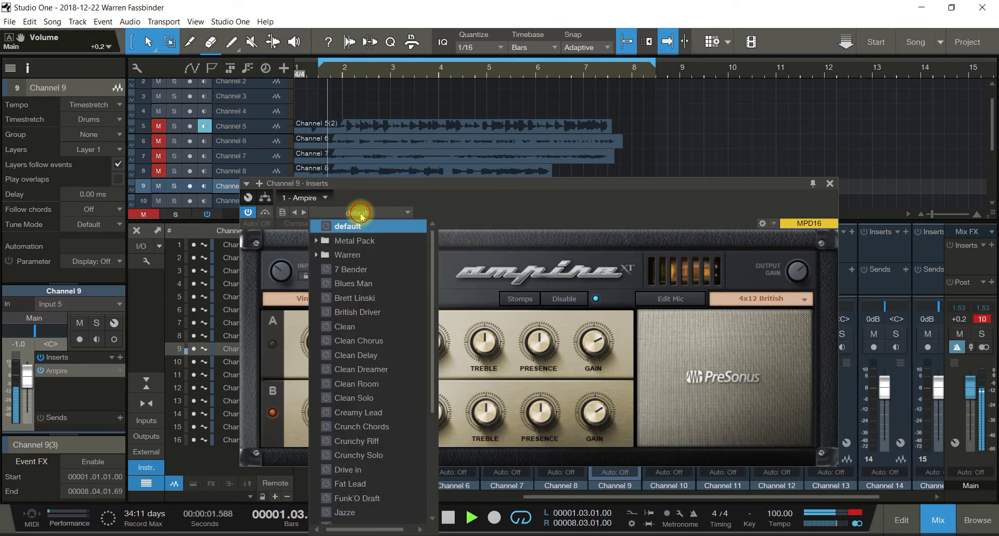
pyautogui.click(552, 192)
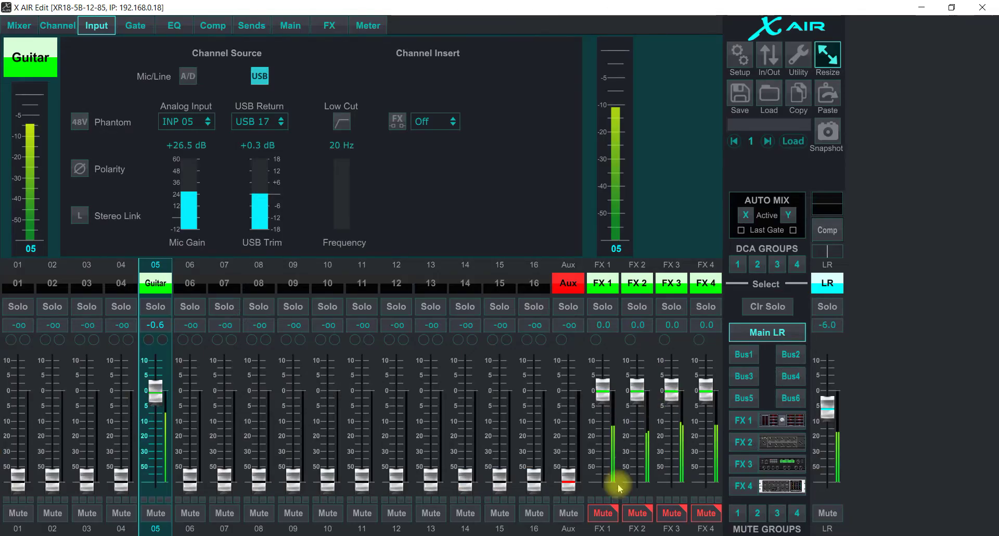
# Step: Re-mute FX 2 and FX 3 after a brief unmute, close the Ampire editor, and toggle its insert power
pyautogui.click(634, 514)
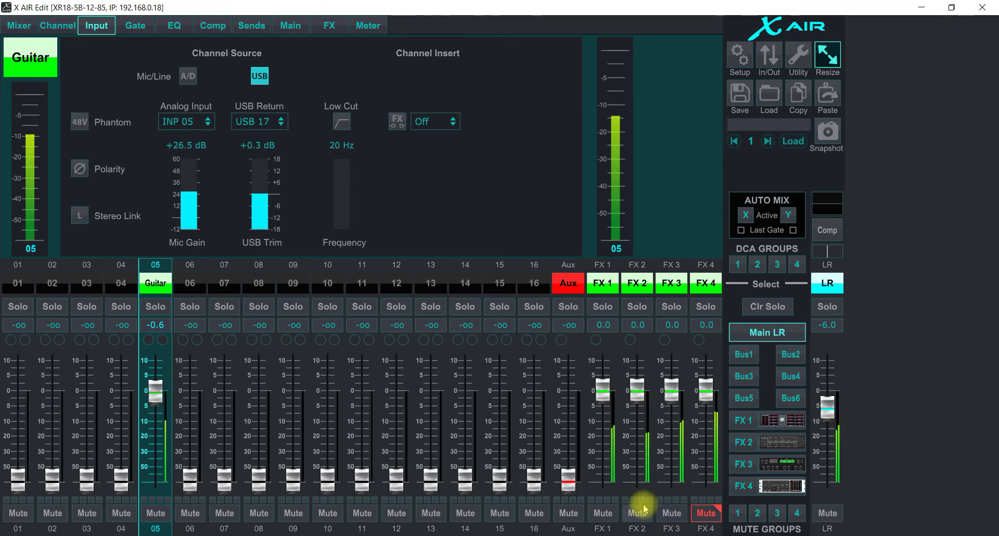
pyautogui.click(672, 513)
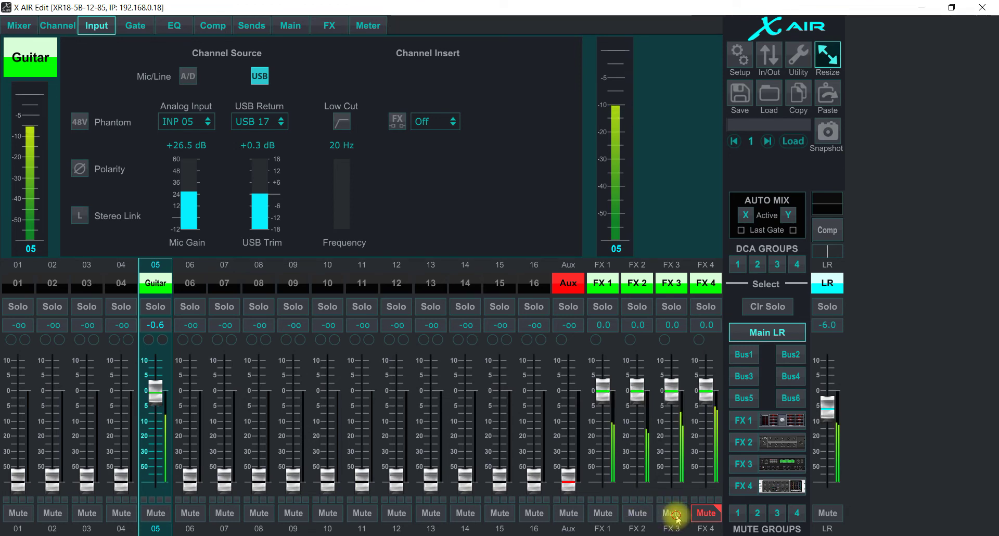
pyautogui.click(637, 513)
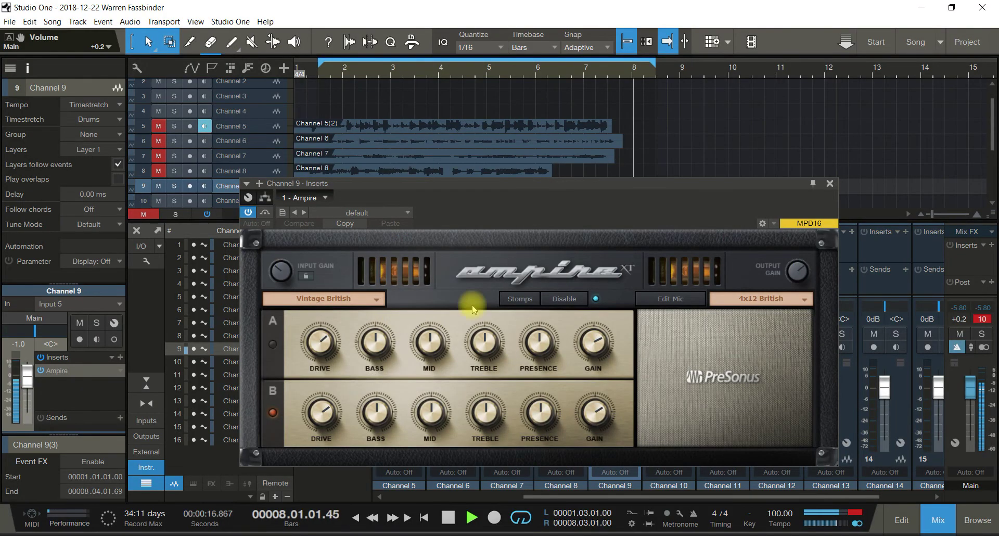
pyautogui.click(830, 184)
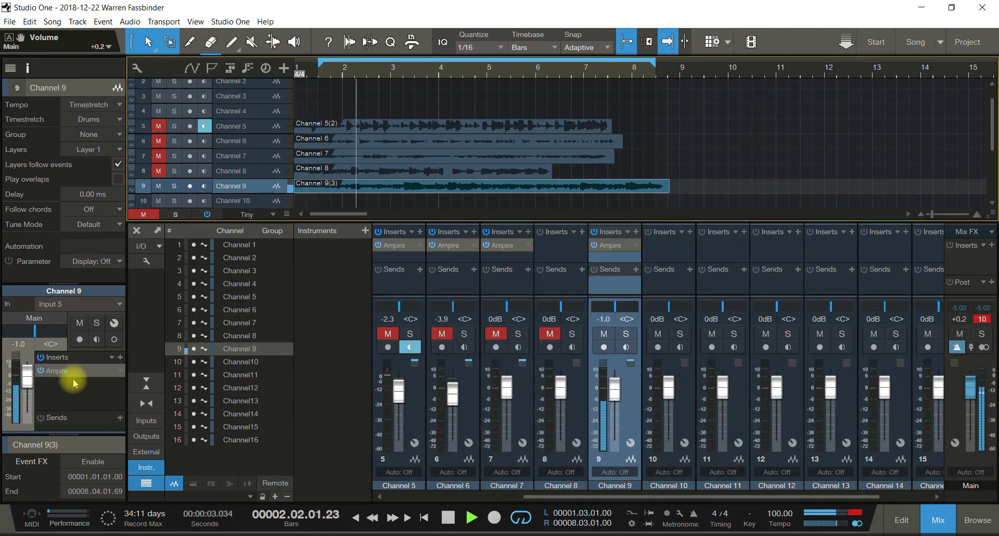
pyautogui.click(41, 374)
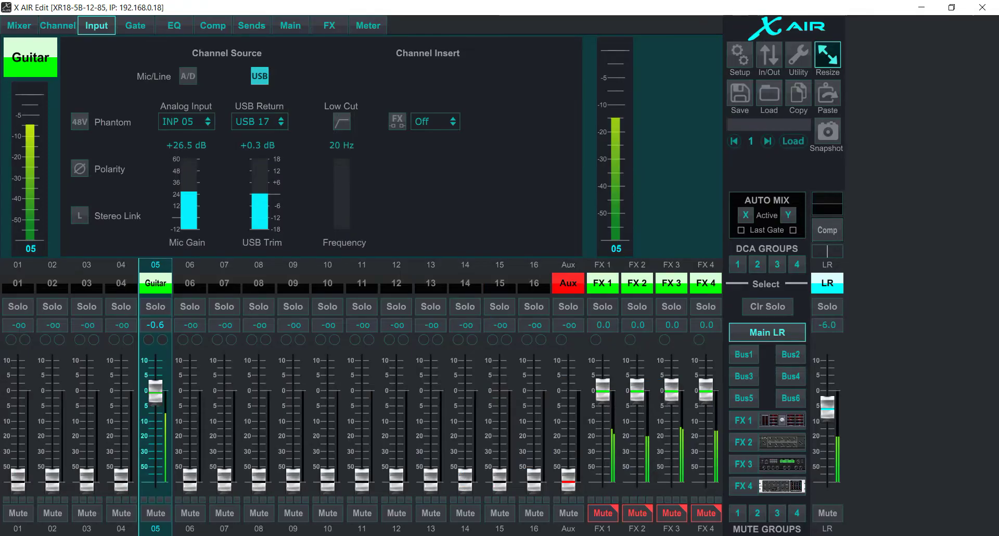
# Step: Unmute the FX 1–3 returns, set the Guitar fader to +0.3 dB and main LR to -6.1
pyautogui.click(601, 513)
pyautogui.click(649, 515)
pyautogui.click(671, 512)
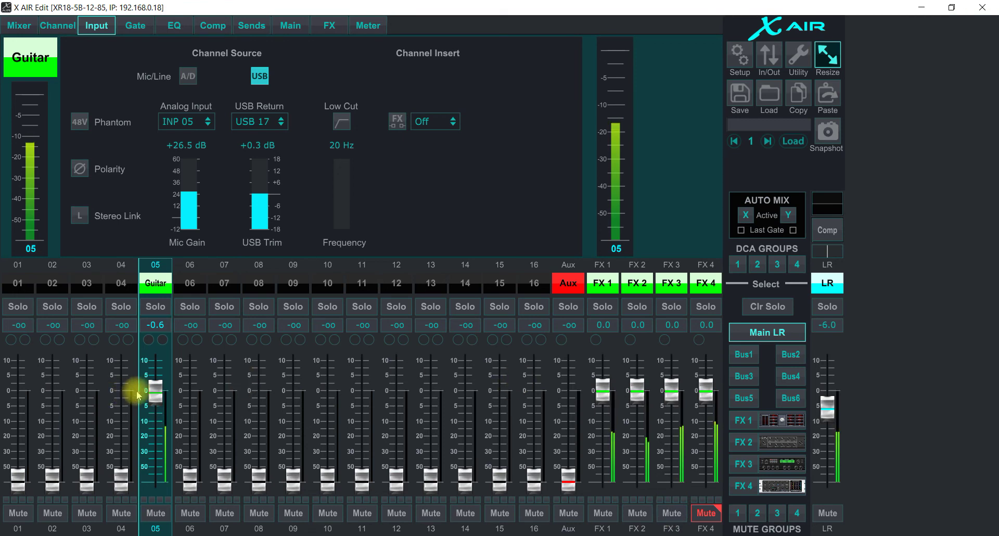
pyautogui.moveTo(150, 396)
pyautogui.mouseDown()
pyautogui.moveTo(154, 466)
pyautogui.moveTo(156, 394)
pyautogui.mouseUp()
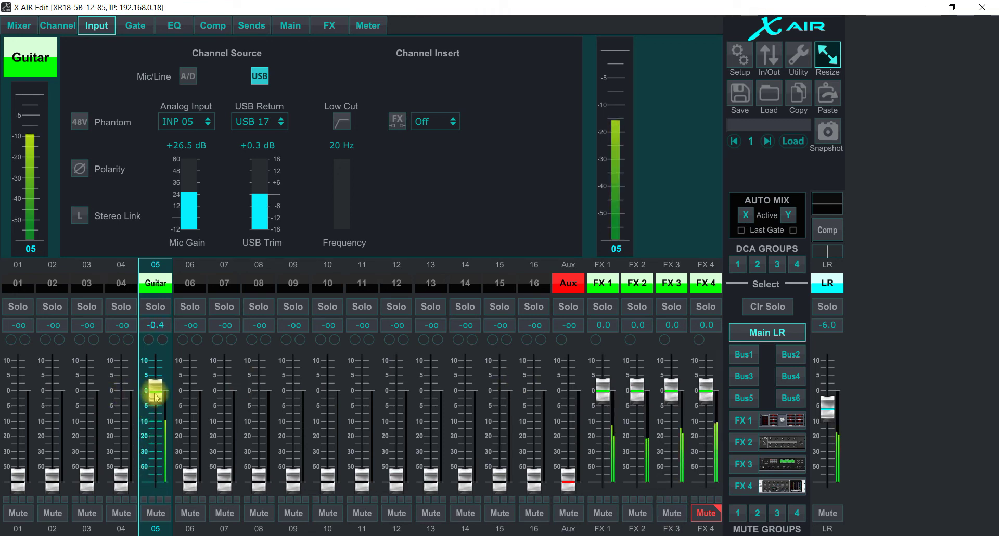
pyautogui.click(832, 419)
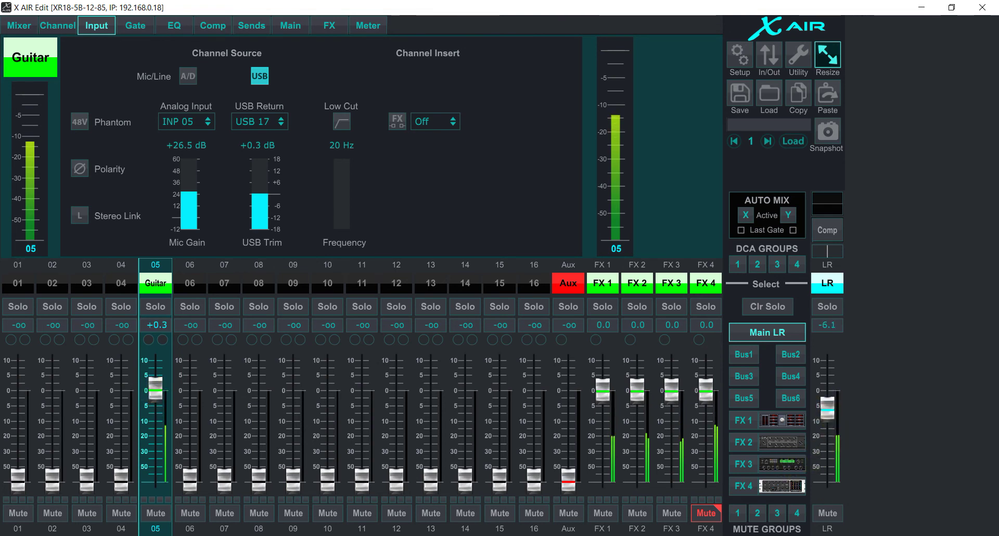
# Step: Stop playback in Studio One and come back to X AIR Edit
pyautogui.moveTo(862, 471)
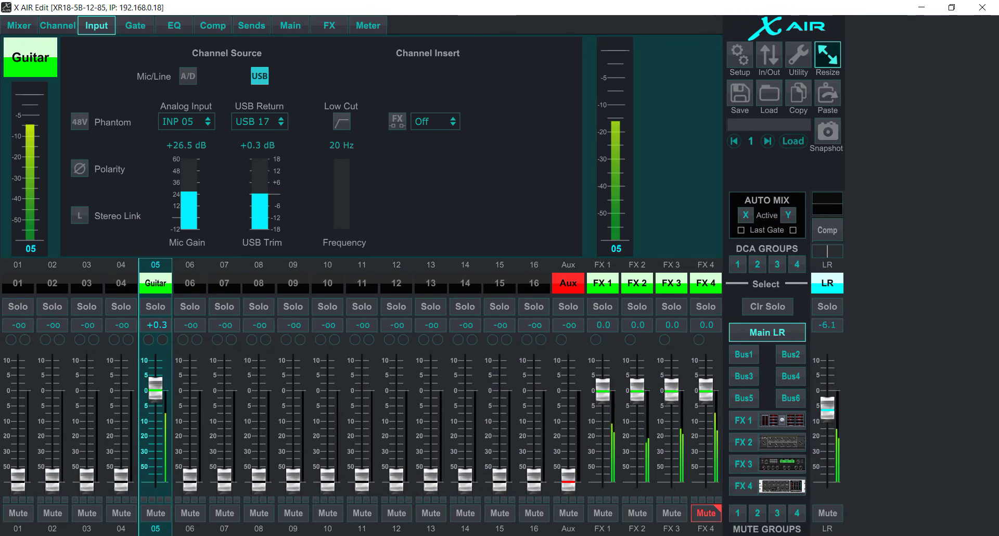
pyautogui.hotkey('alt', 'Tab')
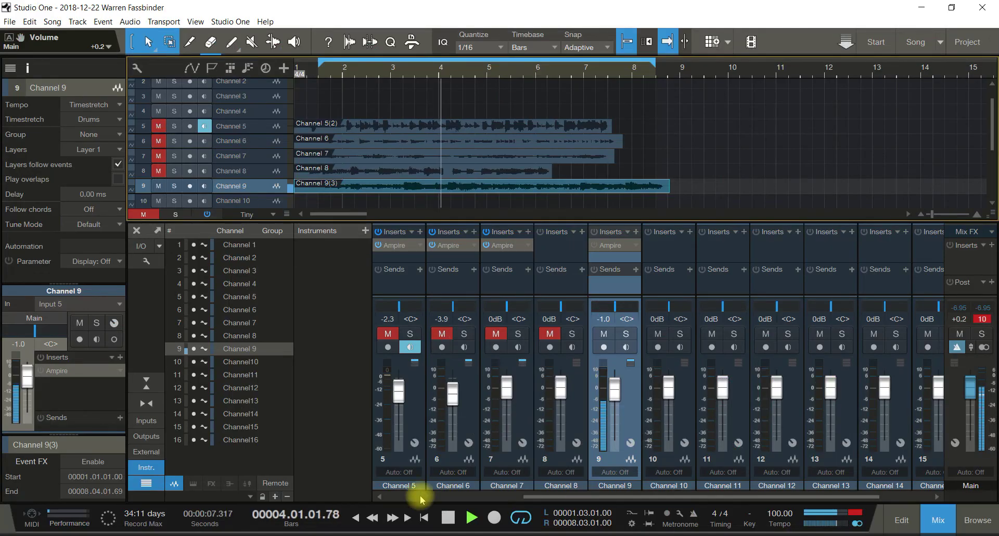
pyautogui.click(449, 517)
pyautogui.hotkey('alt', 'Tab')
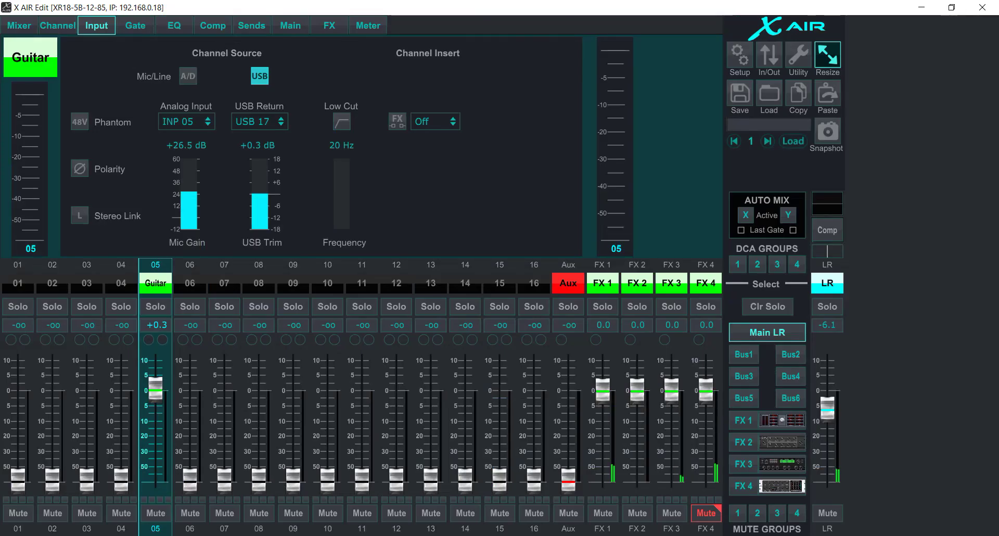